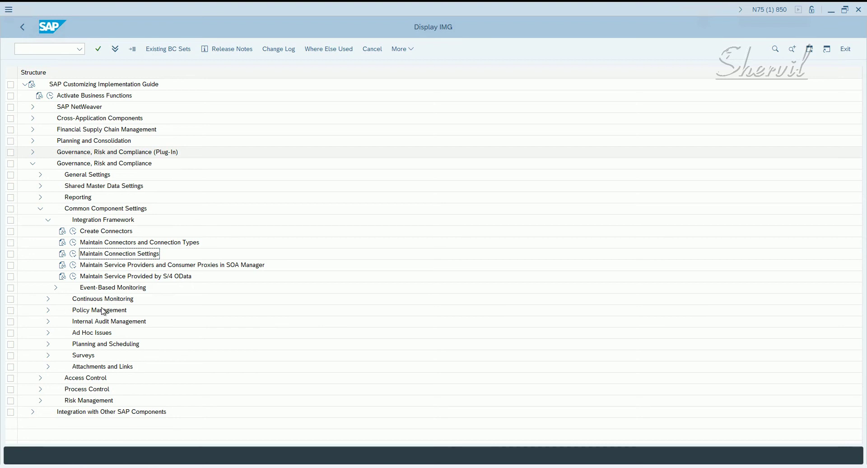
Collapse Integration Framework, expand Access Control in the customizing guide, and open the Maintain Connector Settings activity
click(47, 222)
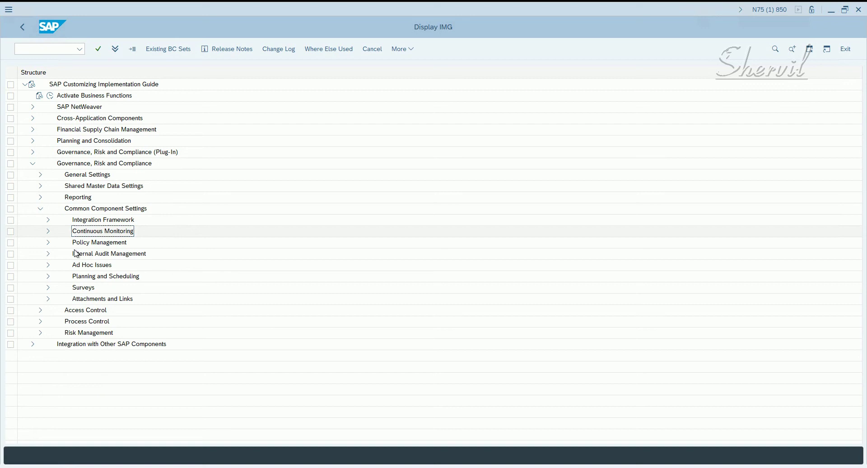
click(40, 309)
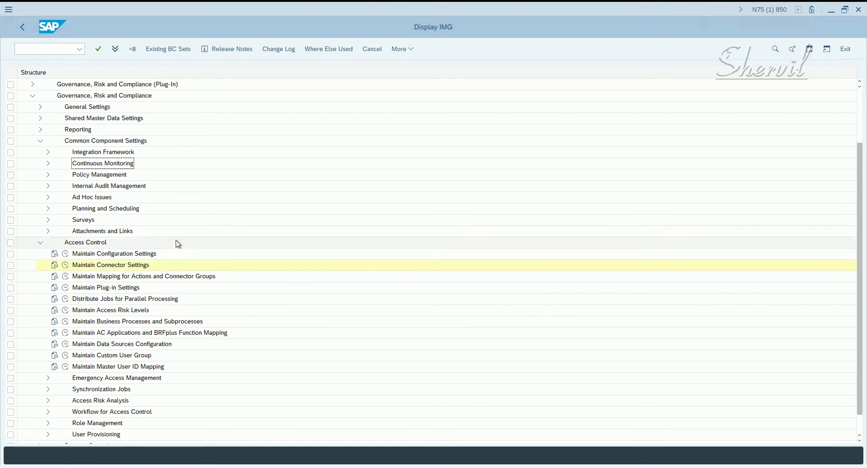
click(97, 279)
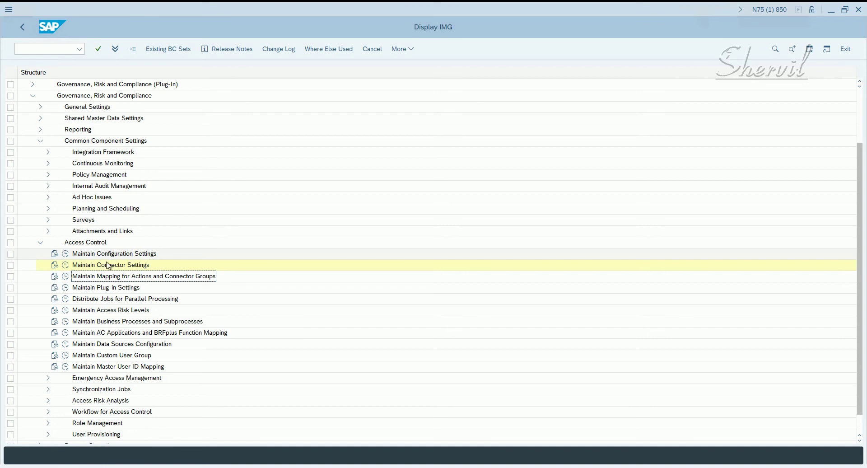
click(103, 263)
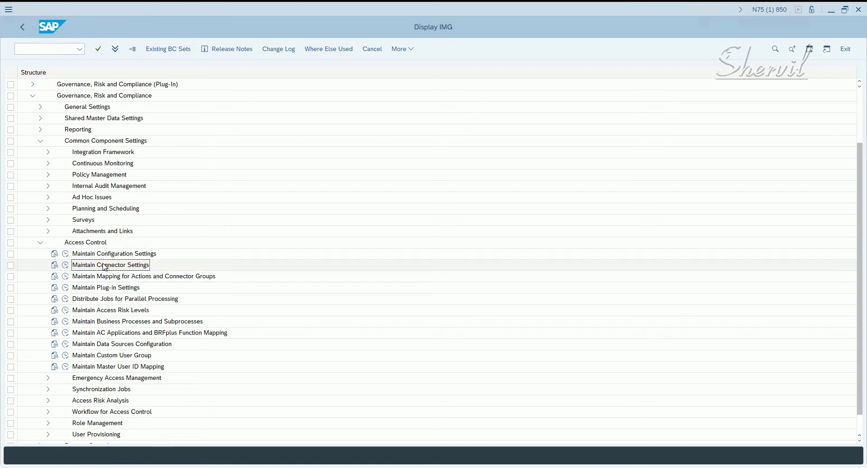
click(67, 267)
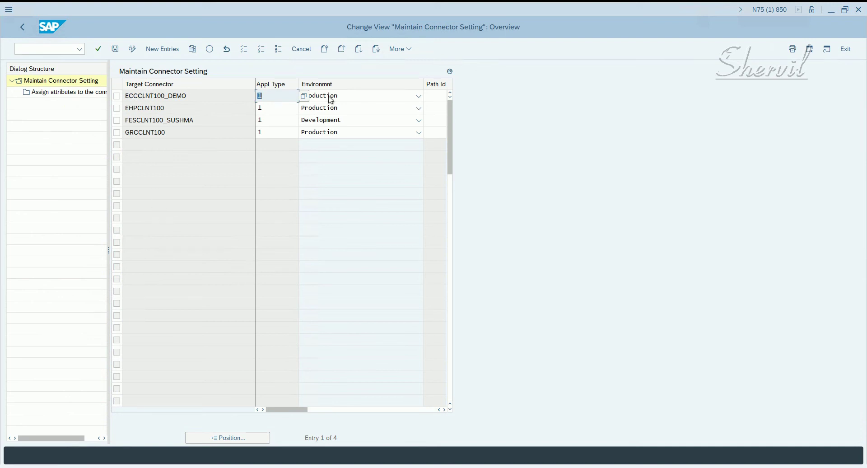
Review the environment options available for the Development connector, and return to the customizing guide without changes
click(395, 122)
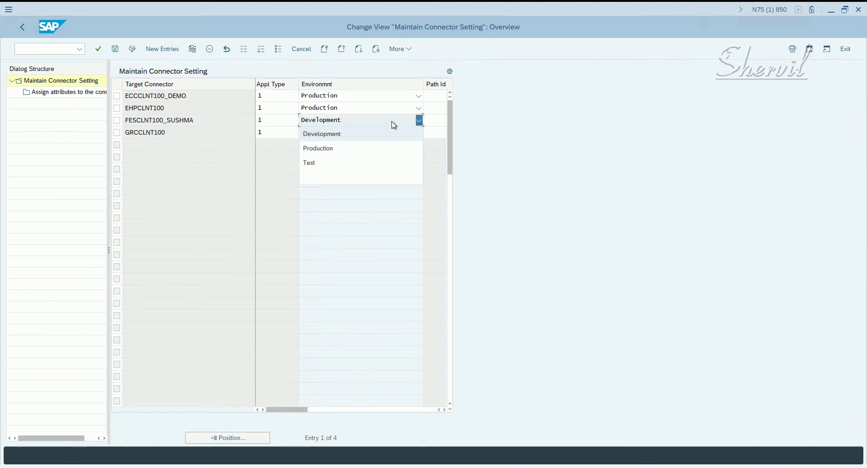
click(226, 162)
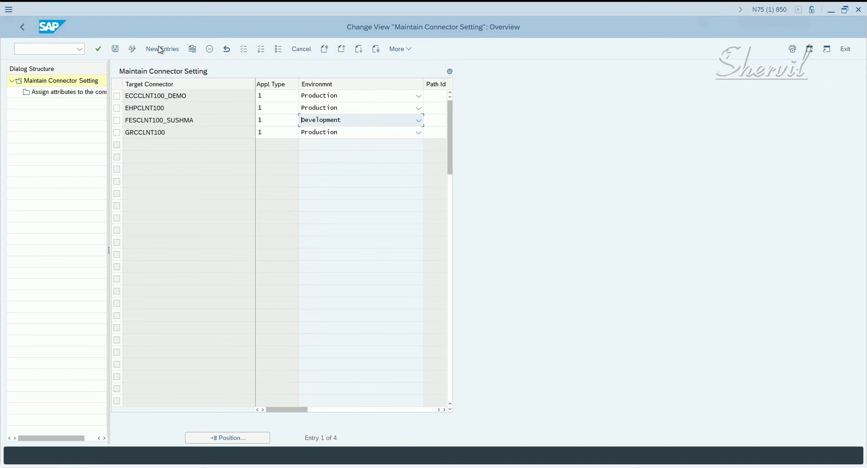
click(23, 27)
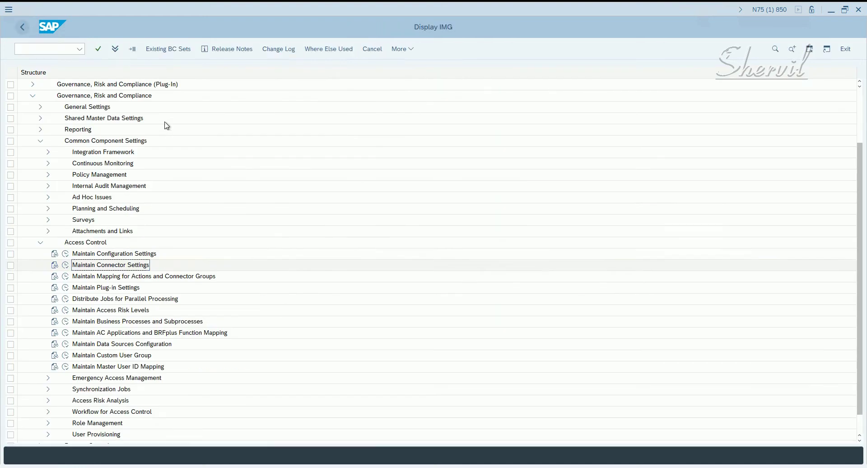
Open Maintain Mapping for Actions and Connector Groups and widen the connector group column to show the full group names
click(96, 277)
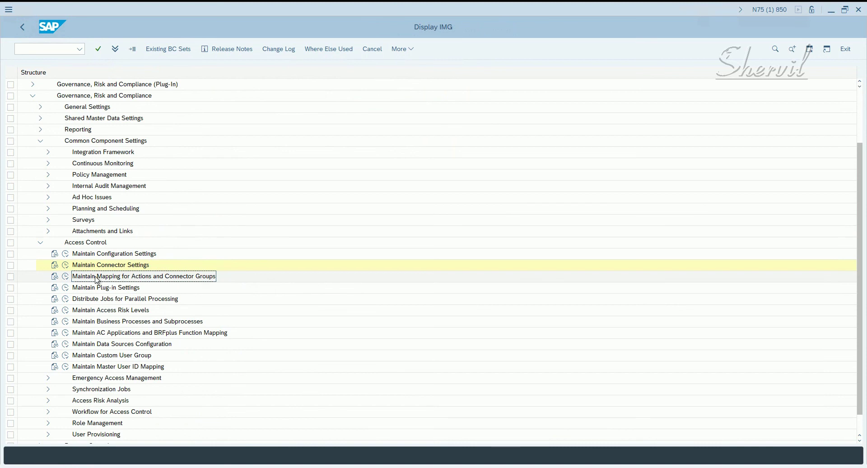
click(66, 276)
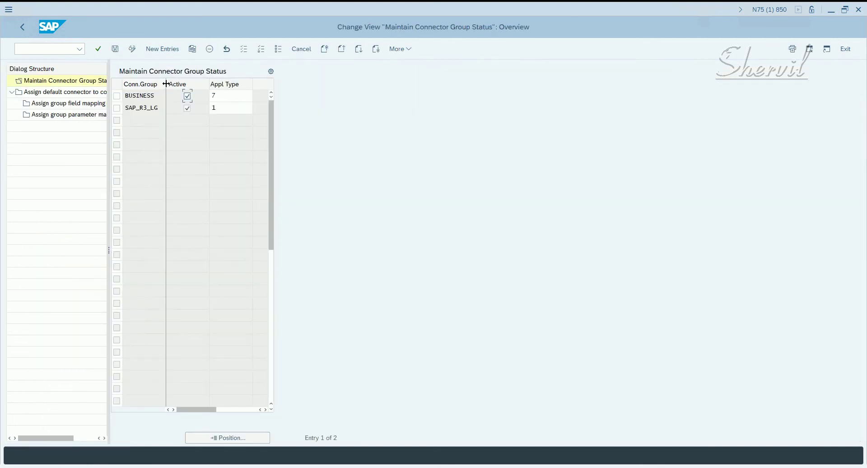
drag(167, 83, 175, 90)
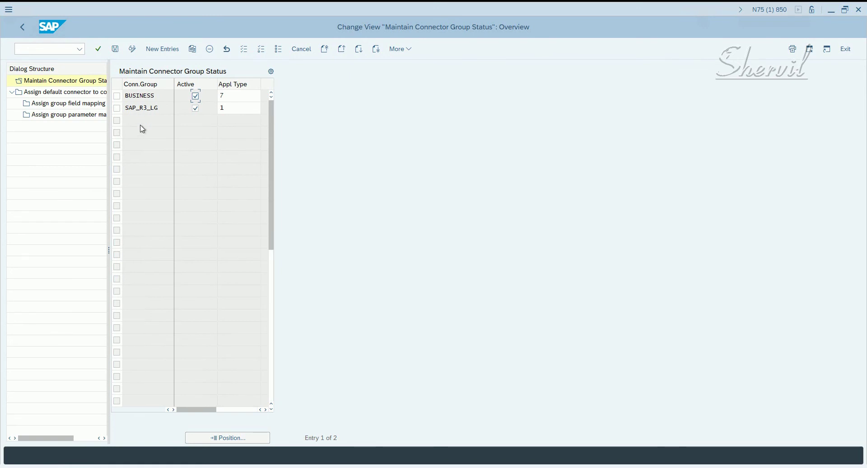
drag(160, 109, 125, 109)
Examine the fields of a new connector group entry and its list of application types, and leave without adding anything
click(158, 50)
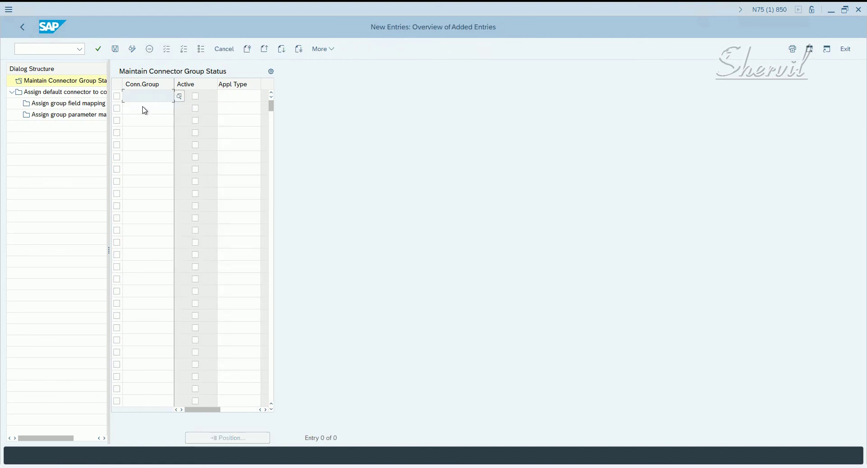
click(196, 97)
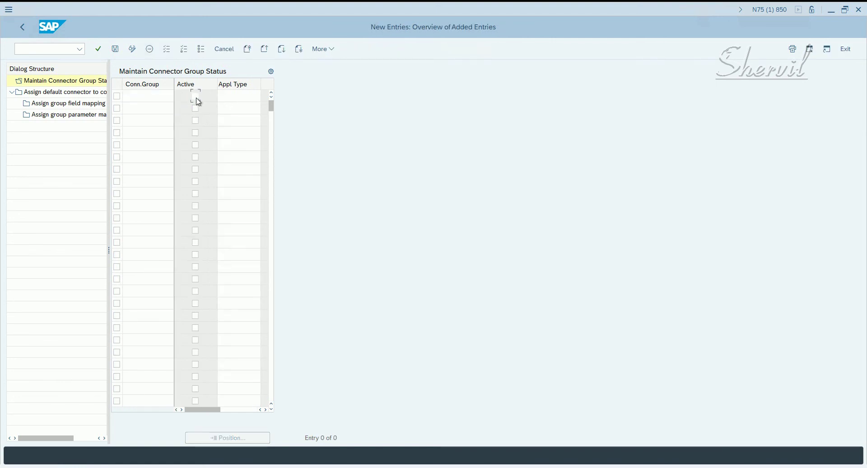
click(229, 95)
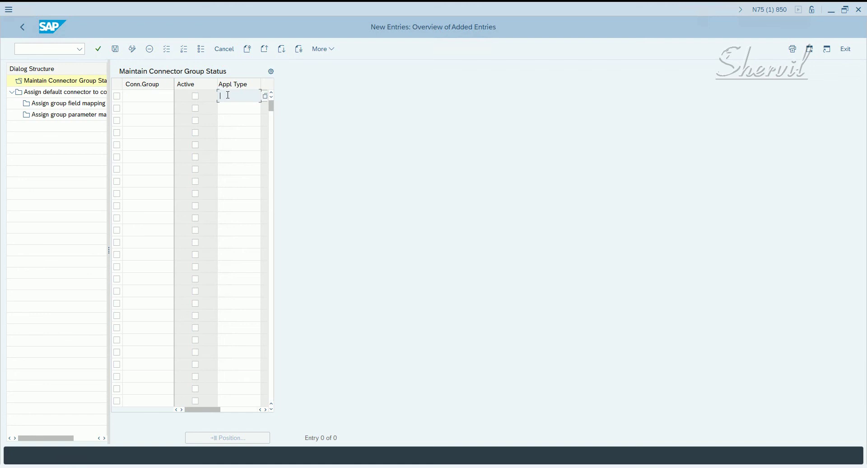
click(265, 96)
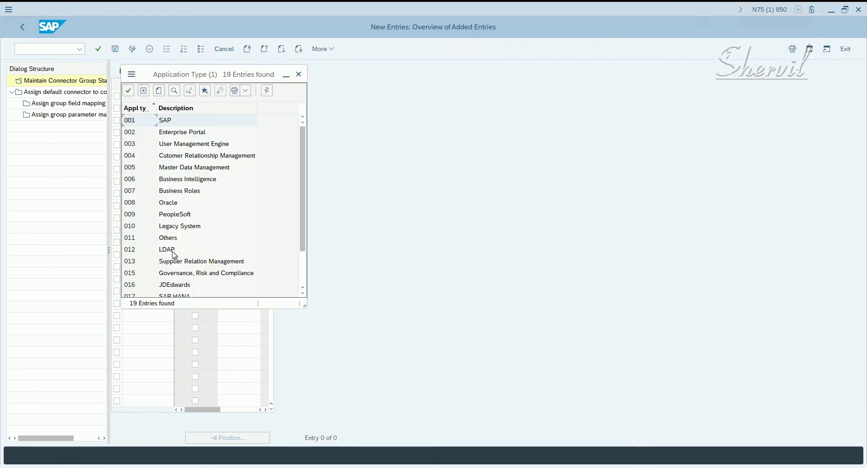
scroll(188, 218, down, 2)
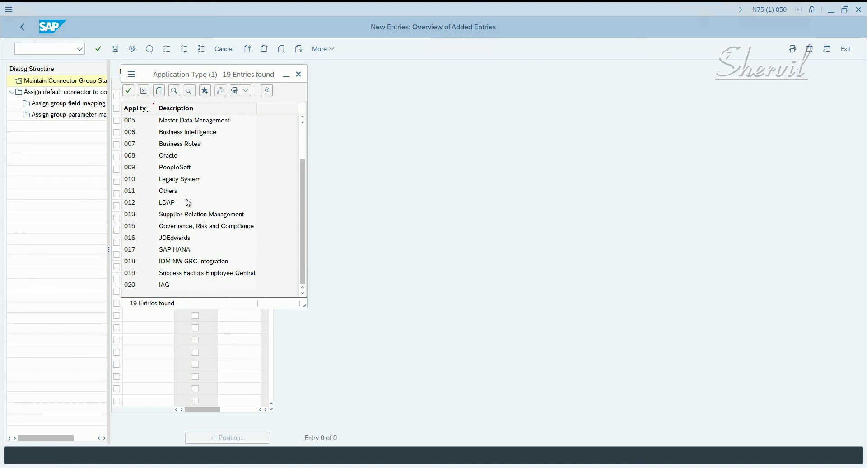
scroll(189, 202, up, 2)
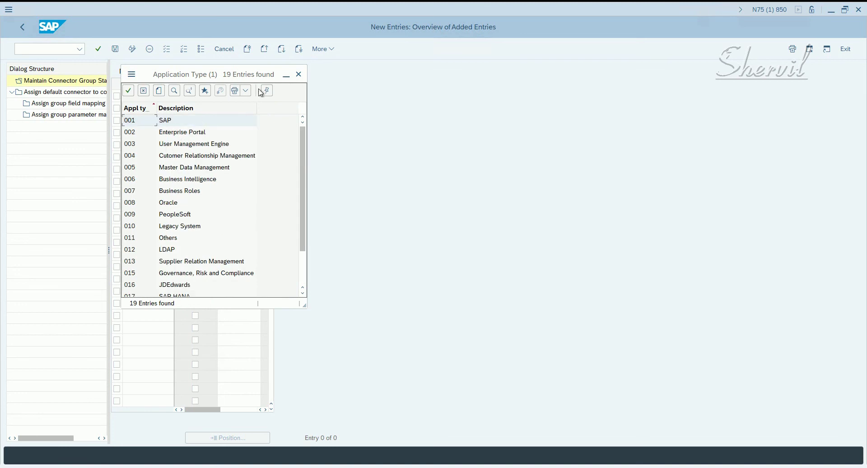
click(303, 76)
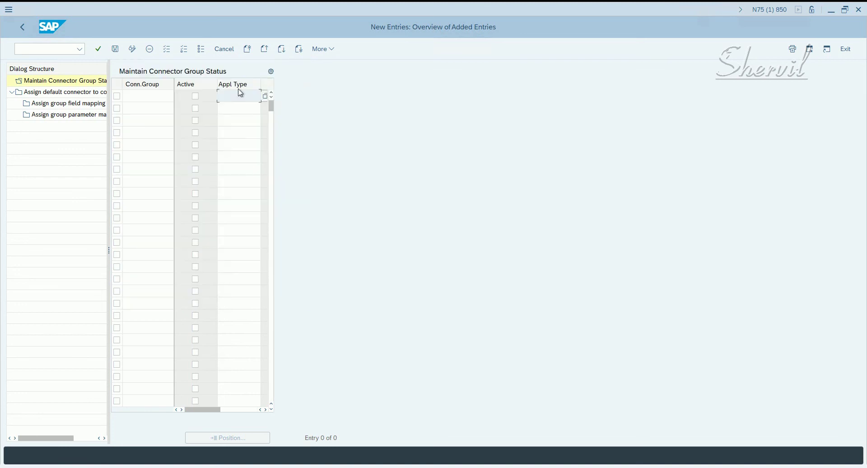
click(224, 49)
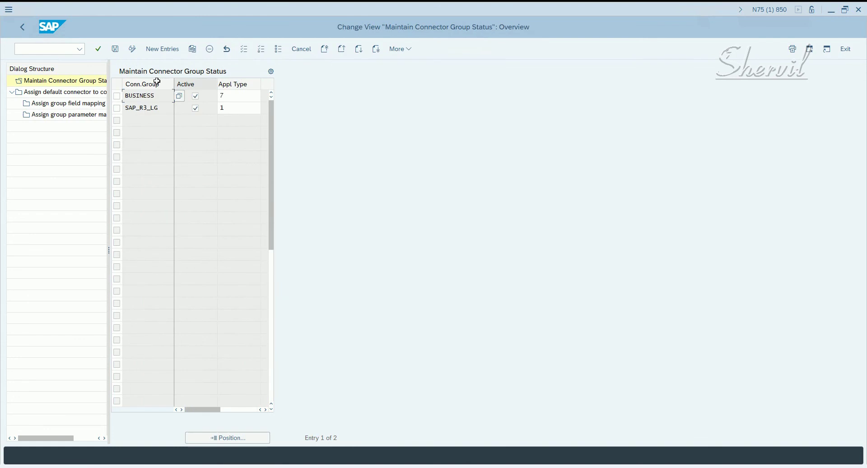
Open the default connector assignments for connector group SAP_R3_LG, widening the structure pane and connector group column for readability
click(116, 109)
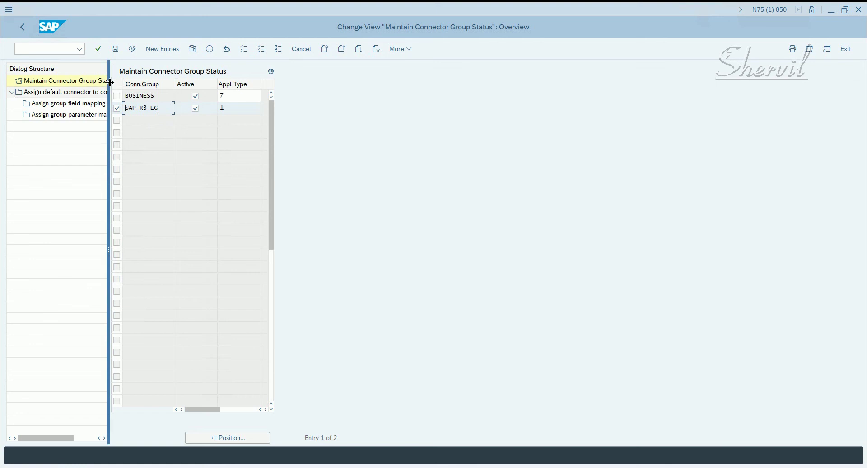
drag(110, 82, 195, 102)
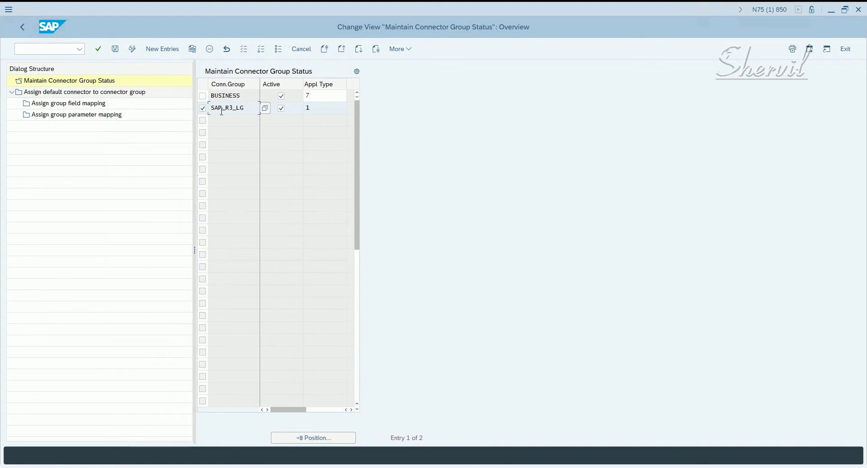
double_click(67, 93)
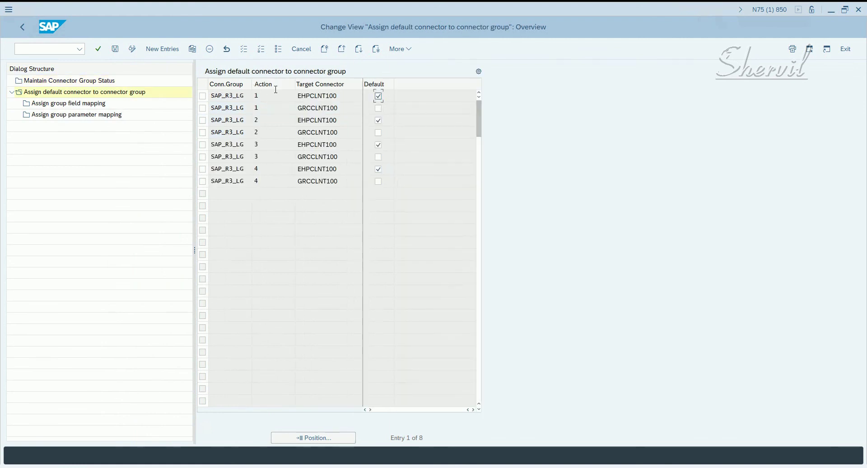
drag(251, 84, 260, 84)
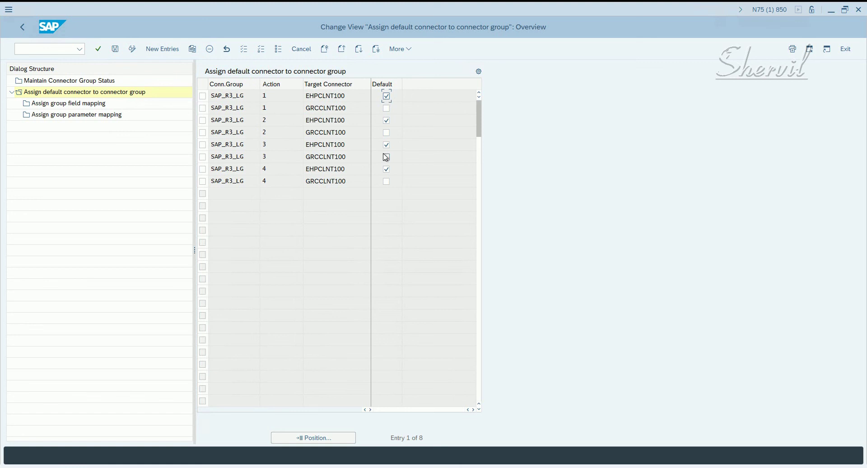
Start a new default connector assignment and set its connector group to SAP_R3_LG
click(161, 53)
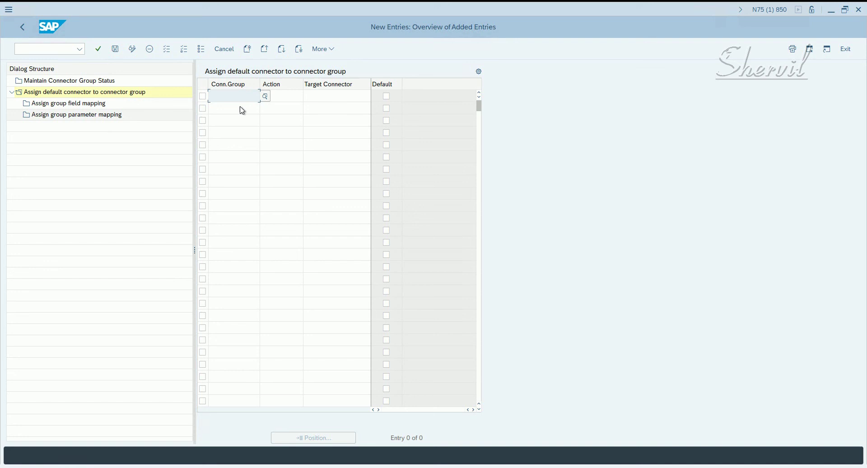
click(293, 97)
click(319, 97)
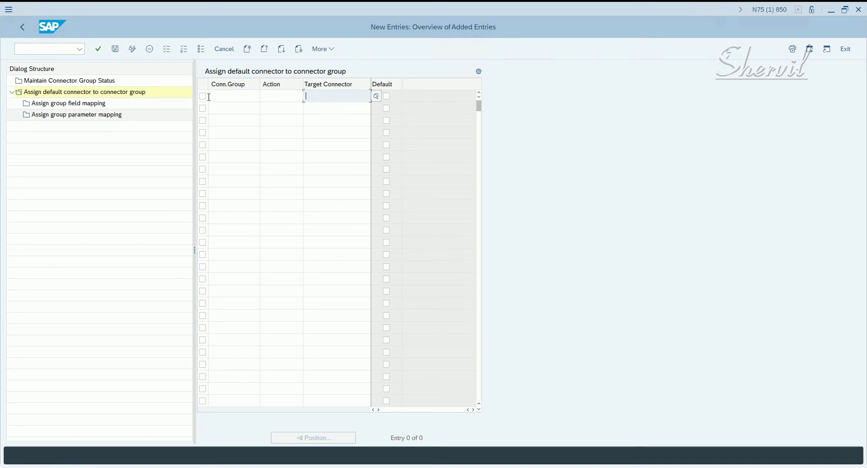
click(239, 96)
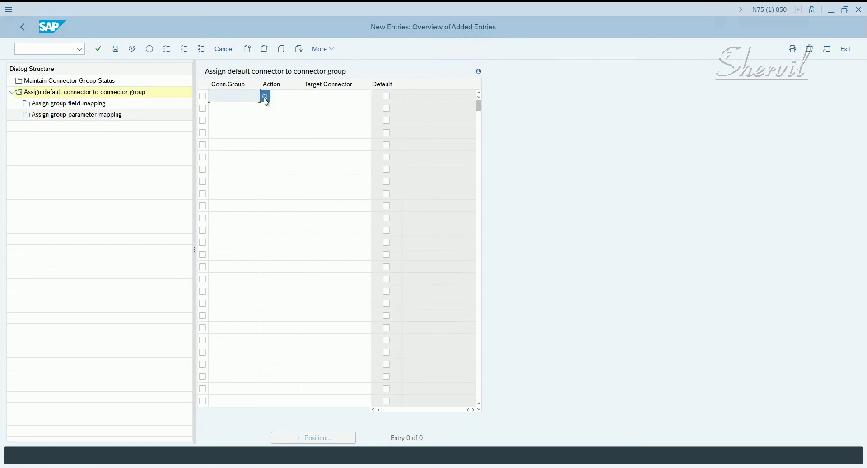
click(265, 97)
click(224, 166)
click(284, 98)
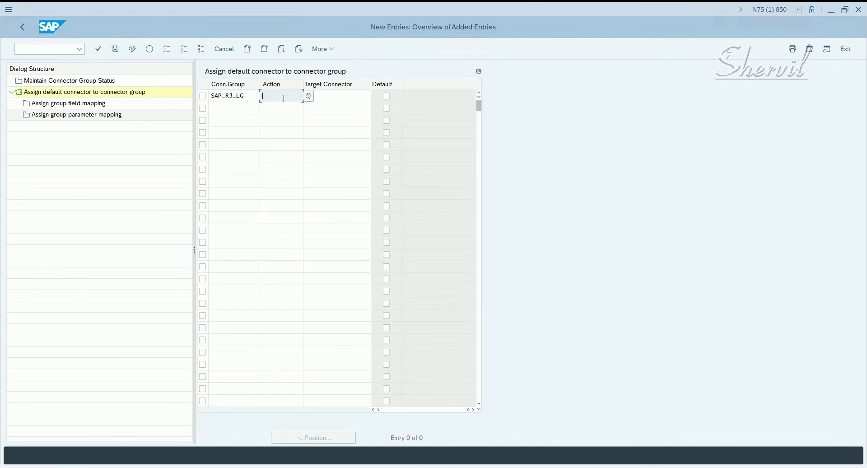
Review the connector actions and set the new assignment's action to 0001, Role Generation
click(309, 96)
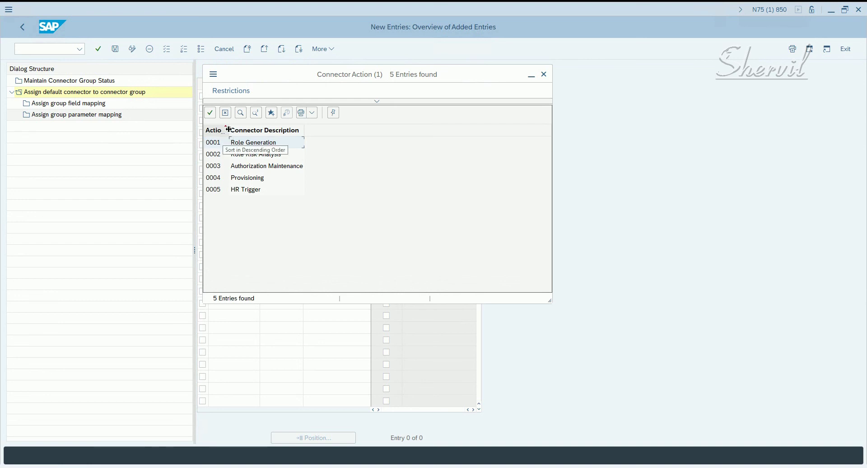
drag(230, 130, 244, 130)
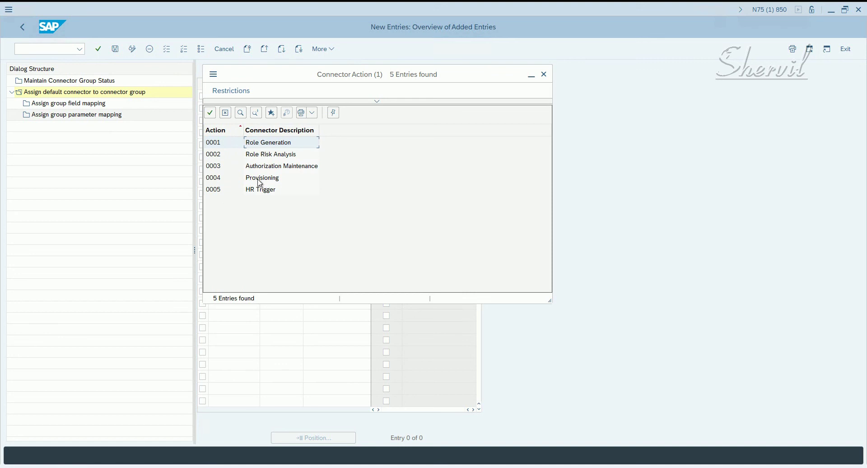
click(229, 142)
Try EHPCLNT100 as the new assignment's default target connector, and discard the unsaved entry
click(333, 96)
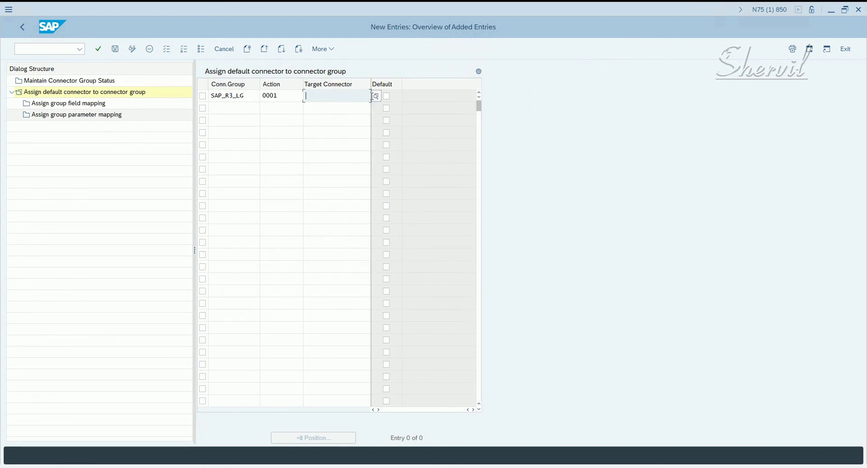
click(366, 96)
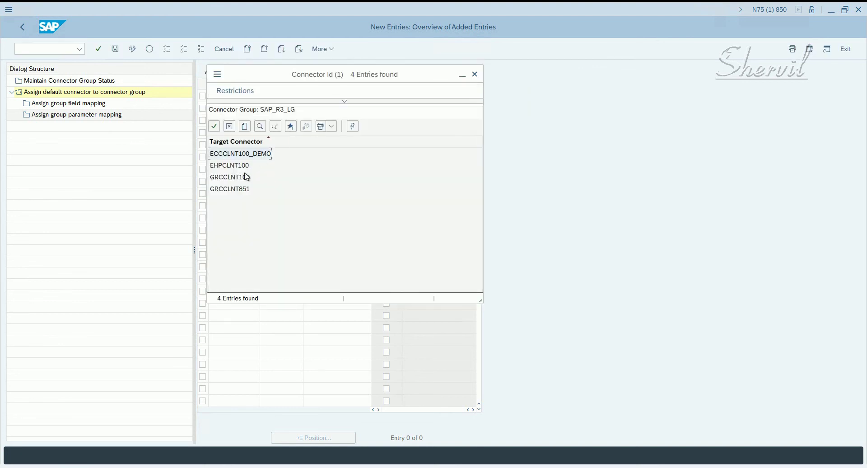
click(243, 166)
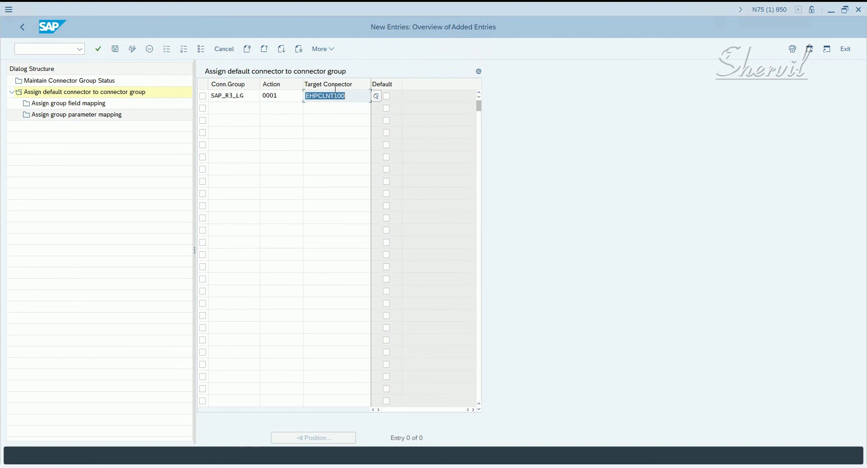
click(388, 96)
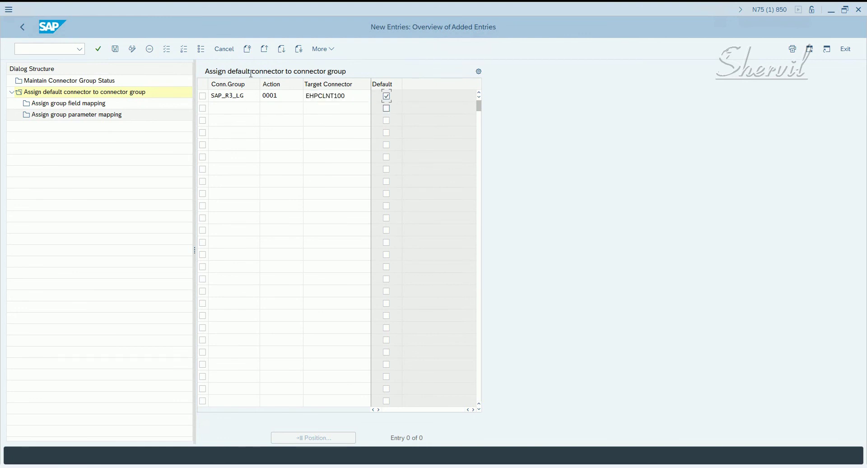
click(234, 49)
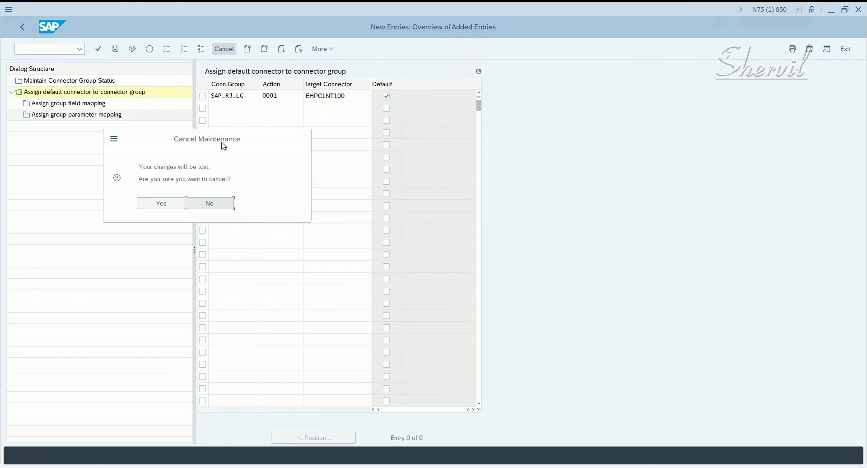
click(163, 203)
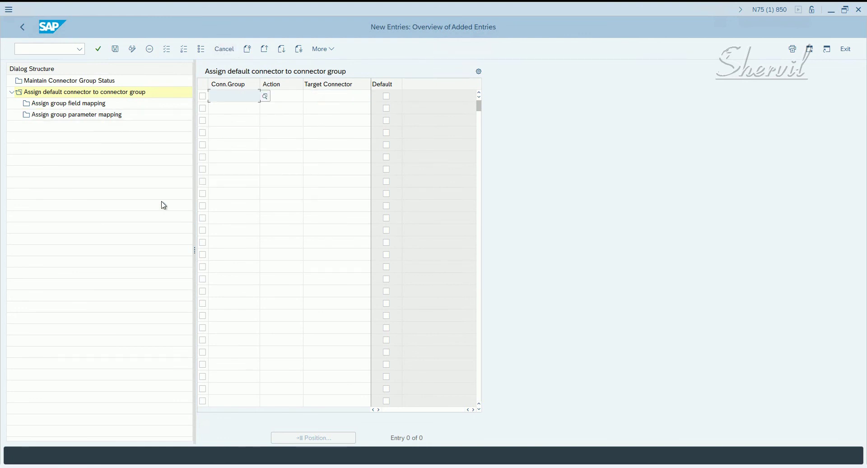
Return to the existing assignments, start a blank default connector assignment and review the connector actions available for it
click(226, 49)
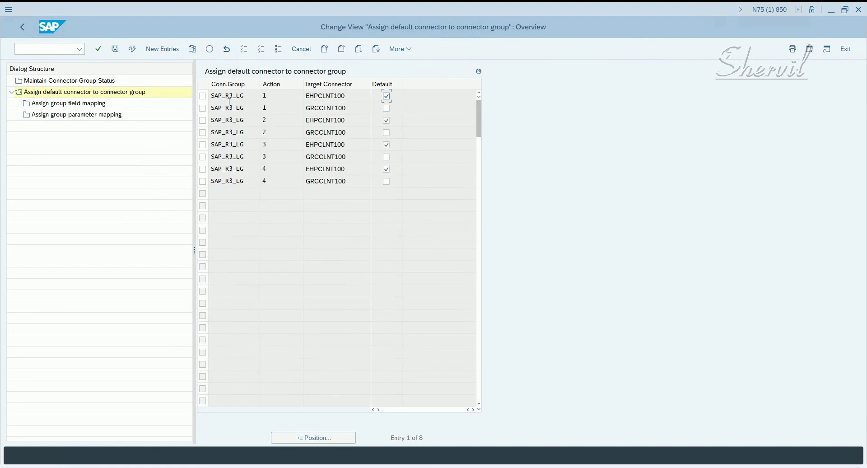
click(203, 96)
click(163, 53)
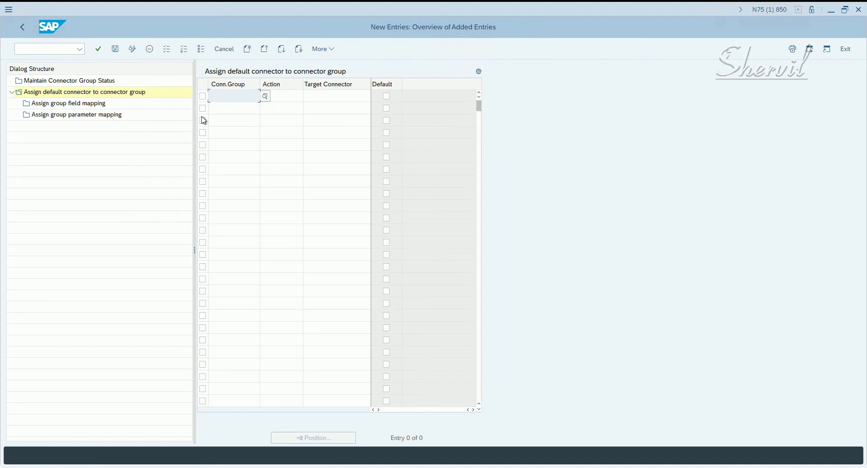
click(227, 109)
click(225, 122)
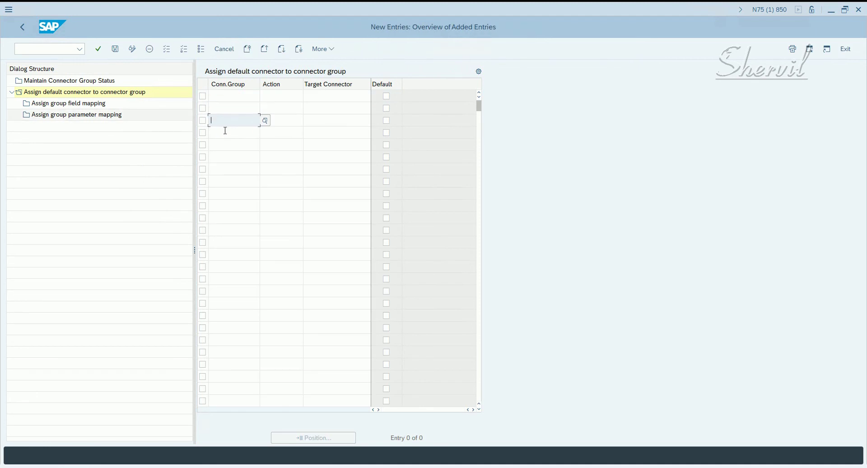
click(226, 131)
click(284, 131)
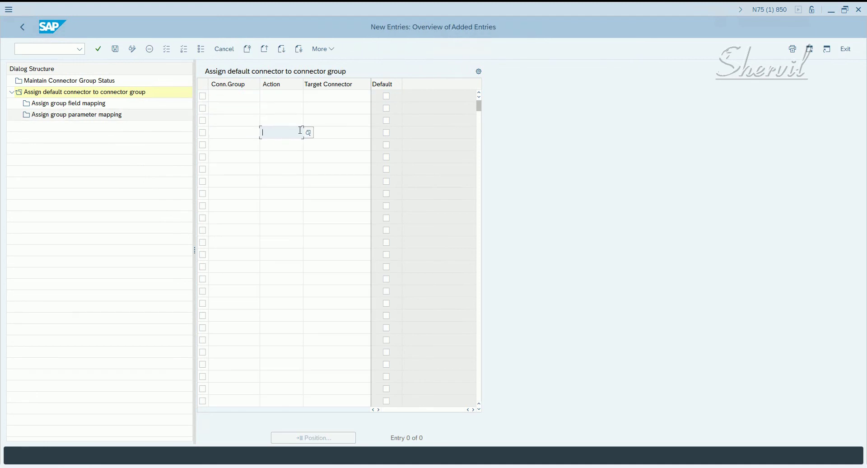
click(310, 133)
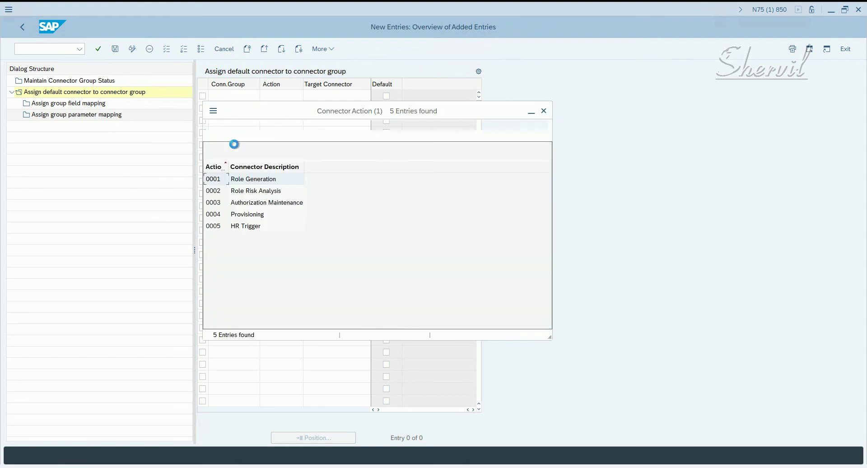
click(221, 214)
click(543, 111)
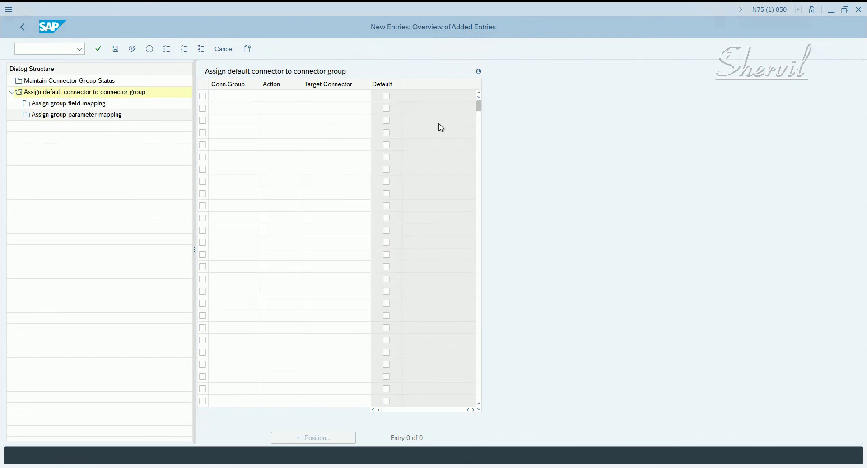
Go through the connector group, action and target connector fields of the blank assignment, and leave it without adding an entry
click(237, 97)
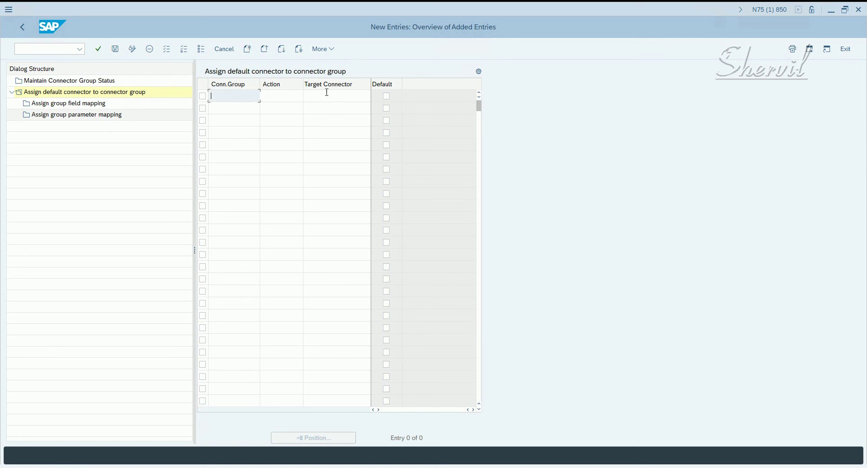
click(295, 96)
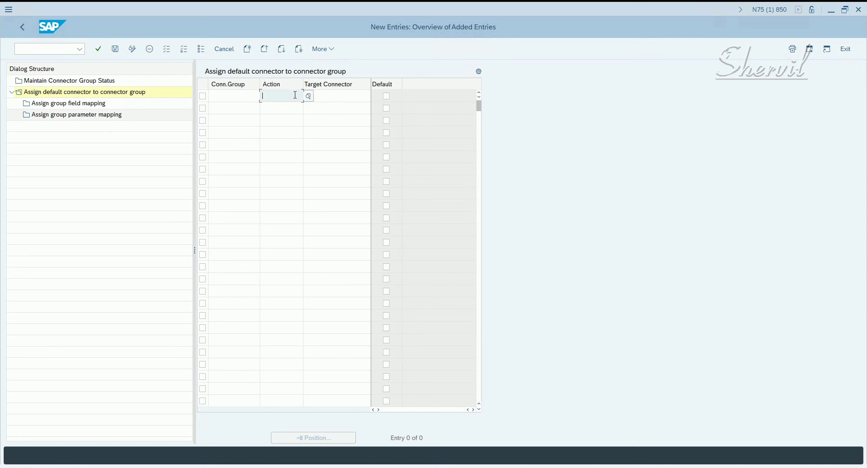
click(329, 95)
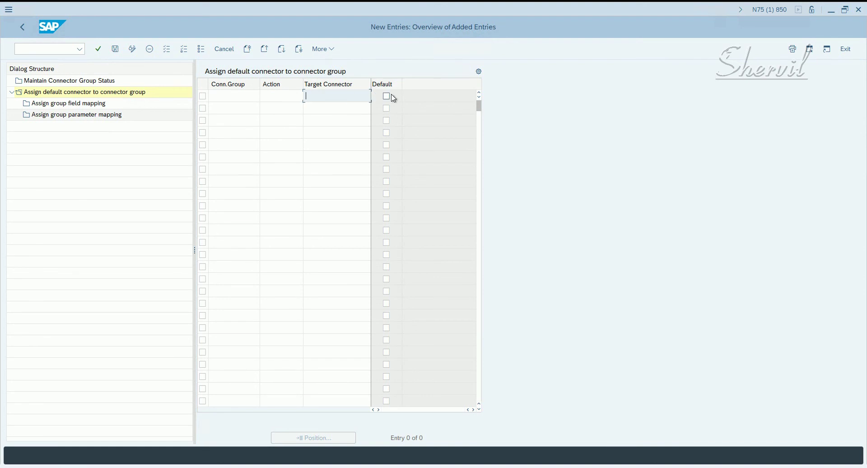
click(223, 49)
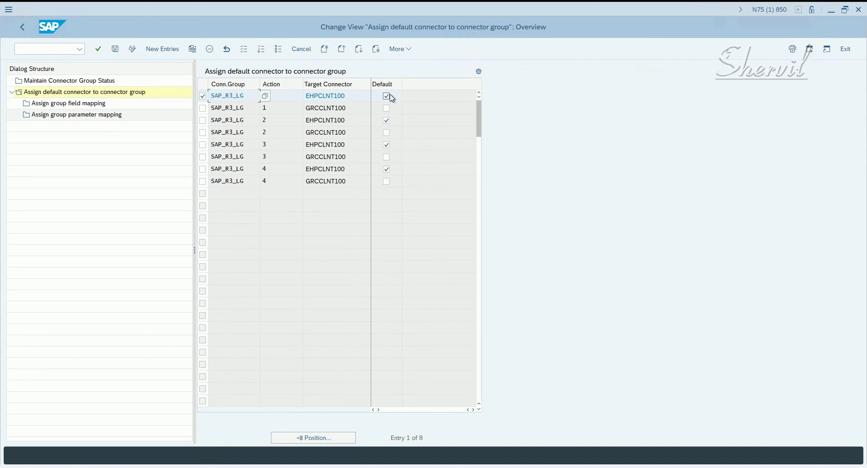
Examine the target connectors and default flags of the existing SAP_R3_LG assignments, focusing on actions 1 and 4
drag(243, 98, 199, 101)
click(386, 168)
drag(354, 169, 294, 169)
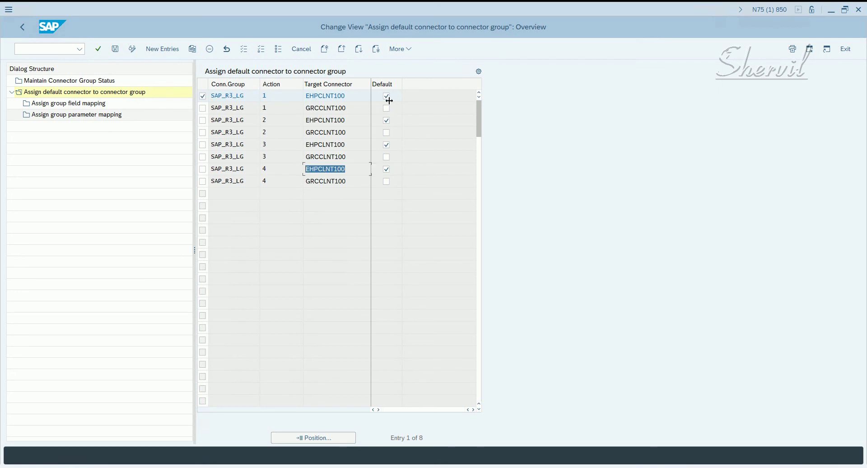
click(386, 170)
click(387, 170)
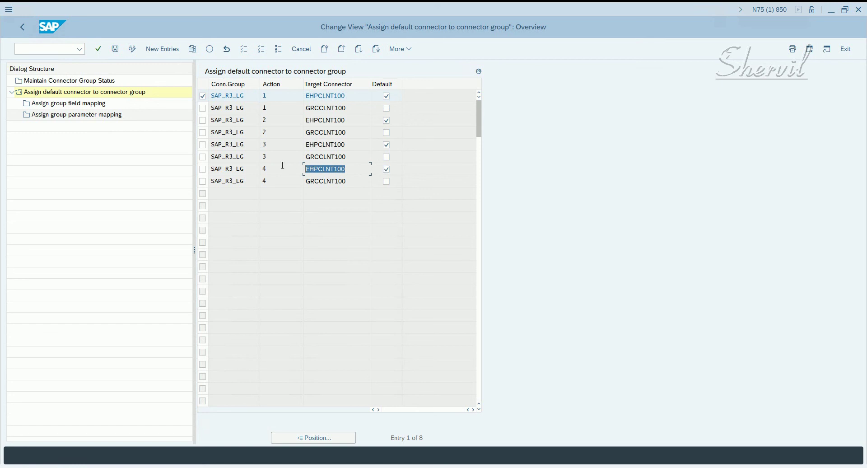